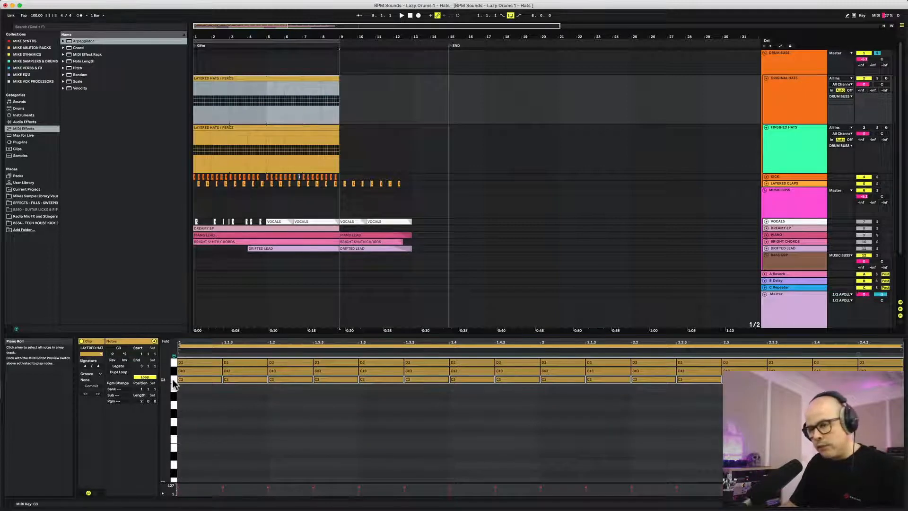
# Audition the C3, C#3 and D3 note rows of the original hats clip, and play the clip
pyautogui.click(173, 373)
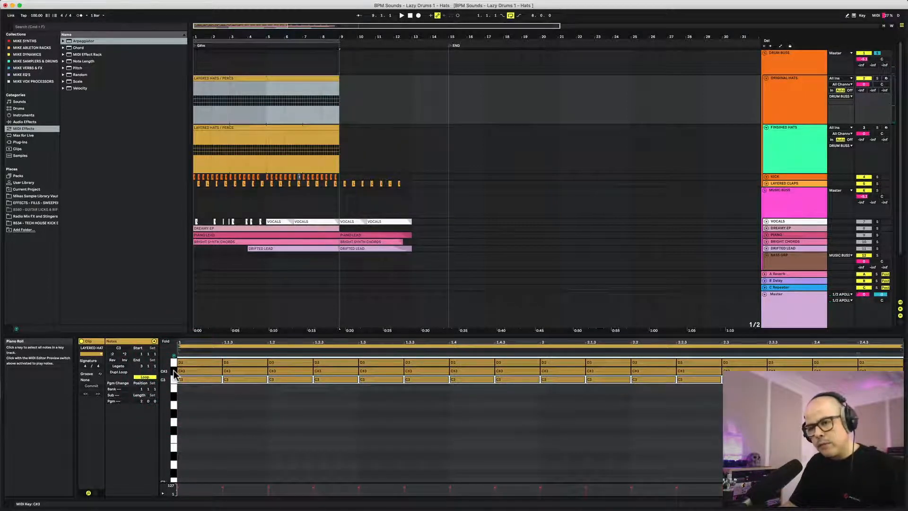
pyautogui.click(173, 371)
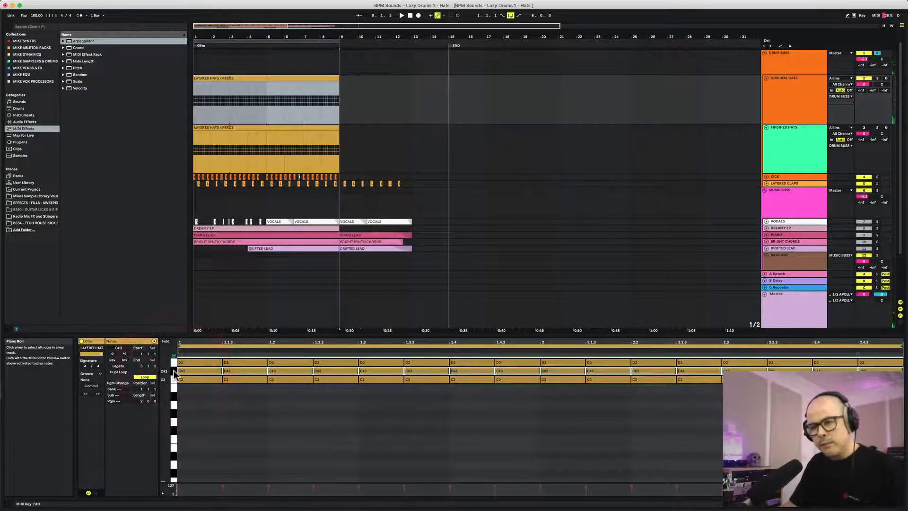
pyautogui.click(174, 363)
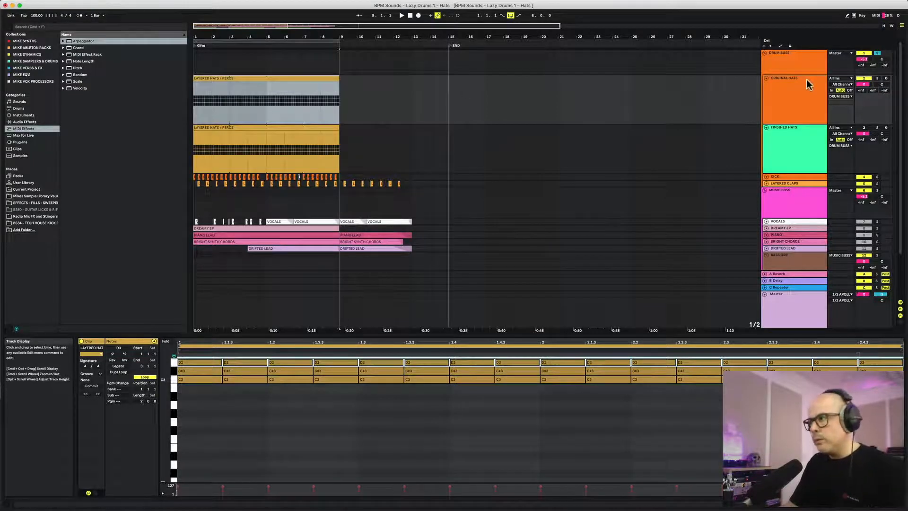
pyautogui.press('space')
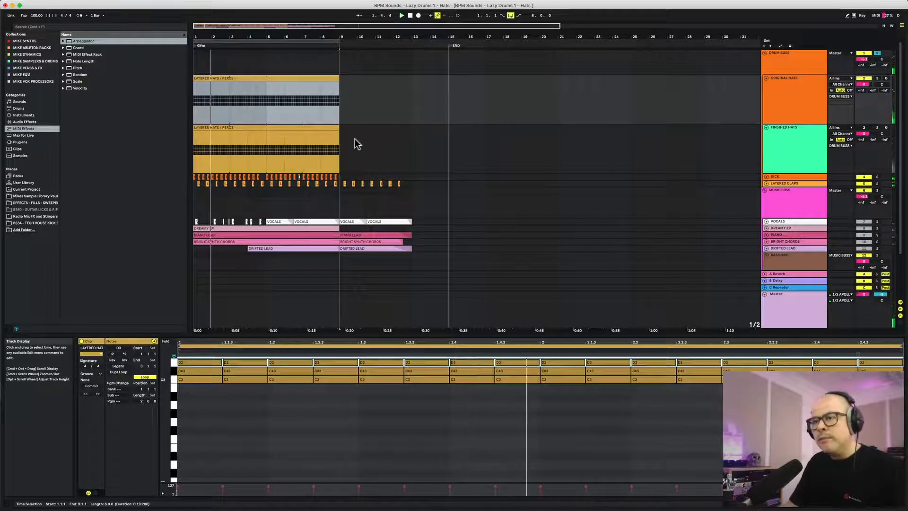
# Inspect the FINISHED HATS track's device chain and the notes in its LAYERED HATS / PERCS clip
pyautogui.click(327, 128)
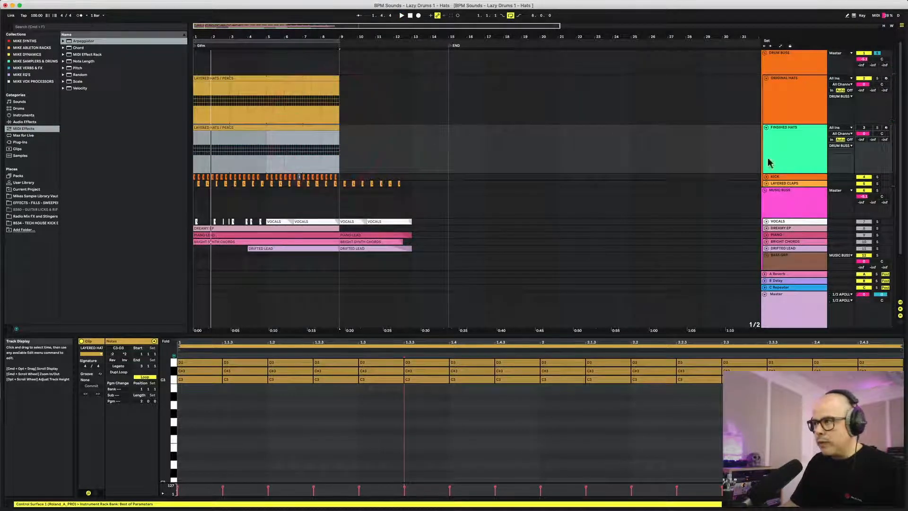
pyautogui.click(808, 158)
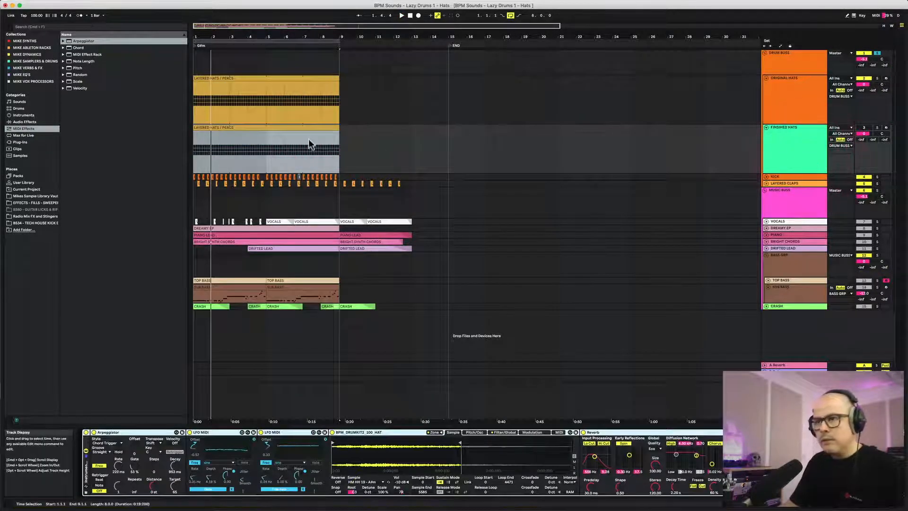
pyautogui.doubleClick(286, 126)
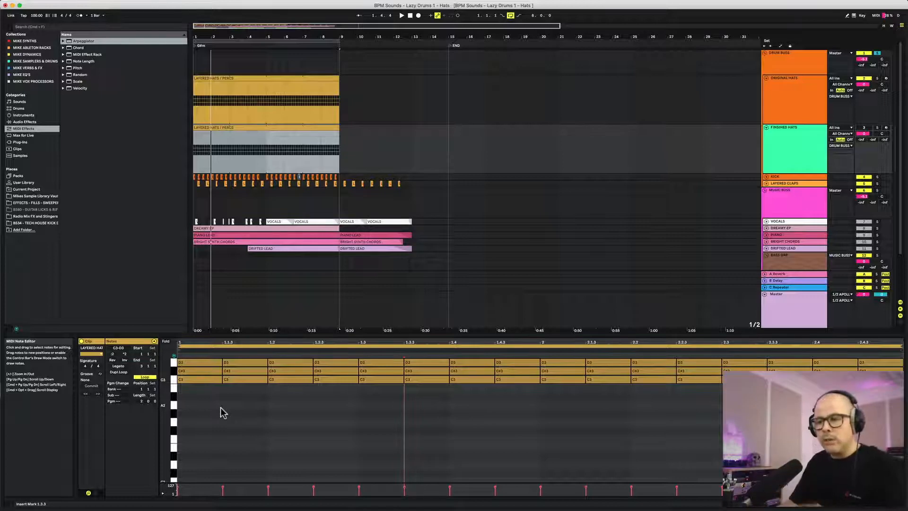
# Activate the FINISHED HATS track, mute the ORIGINAL HATS track, and play the arrangement
pyautogui.click(863, 128)
pyautogui.click(863, 78)
pyautogui.press('space')
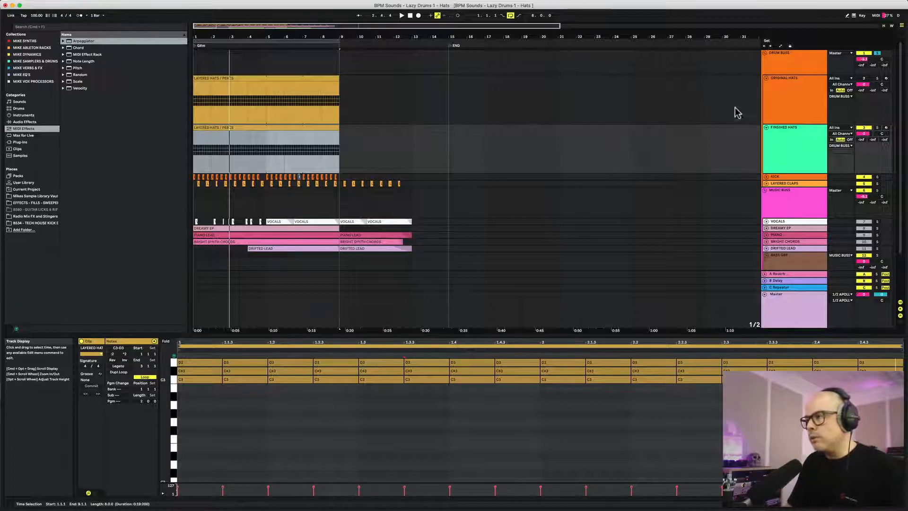
# Add an Arpeggiator MIDI effect to the ORIGINAL HATS track, ahead of the hat sampler
pyautogui.click(802, 94)
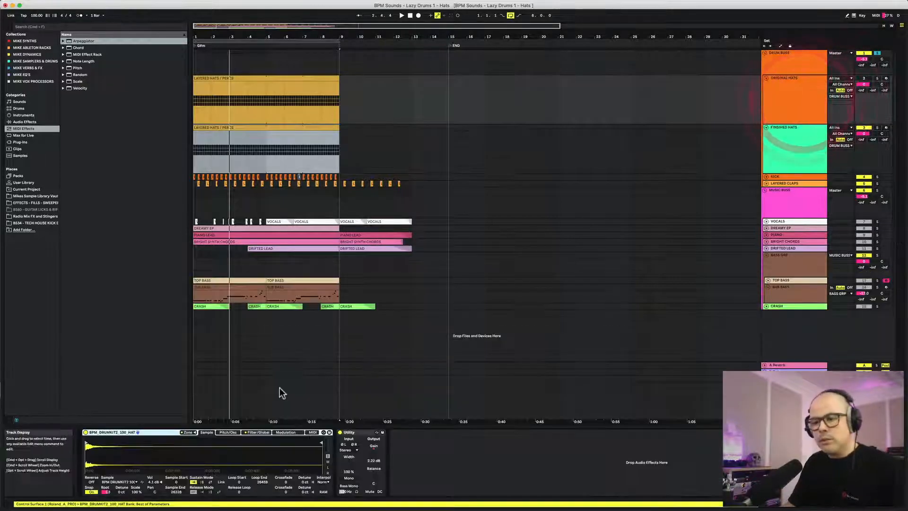
pyautogui.click(281, 79)
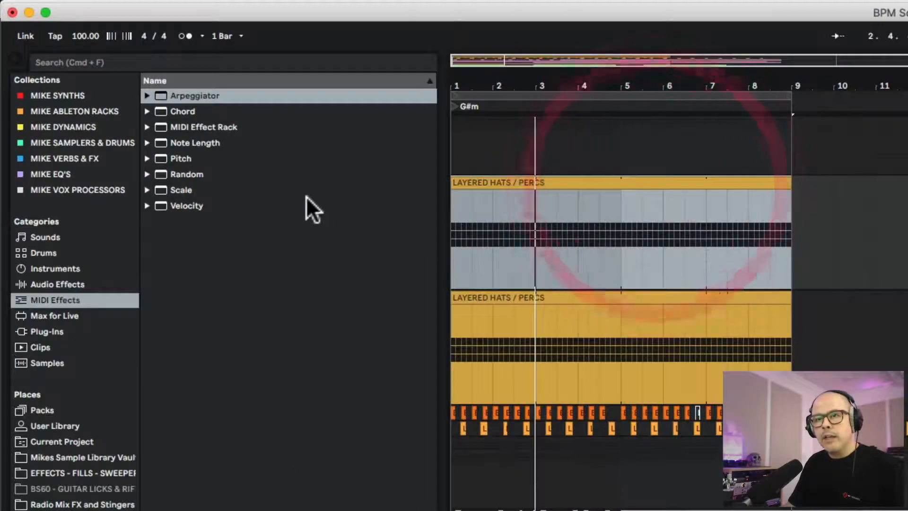
pyautogui.click(127, 88)
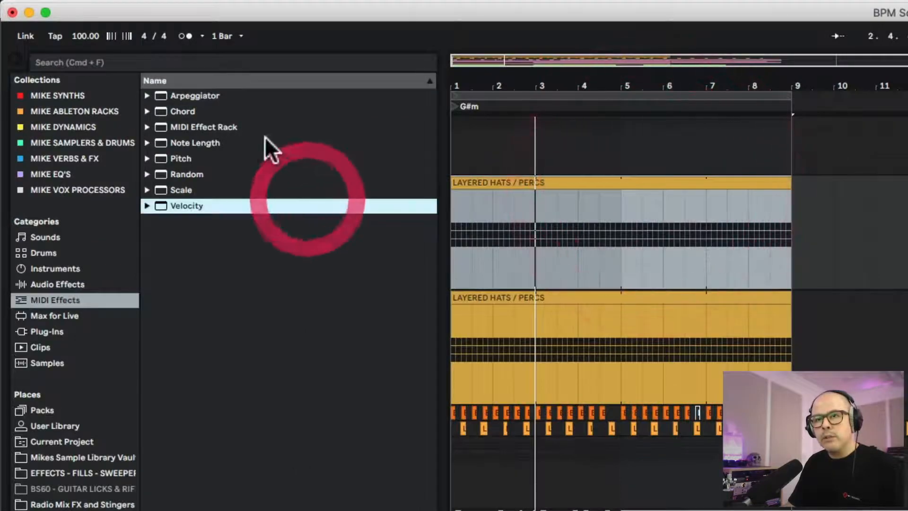
pyautogui.click(203, 95)
pyautogui.moveTo(203, 94); pyautogui.dragTo(588, 213)
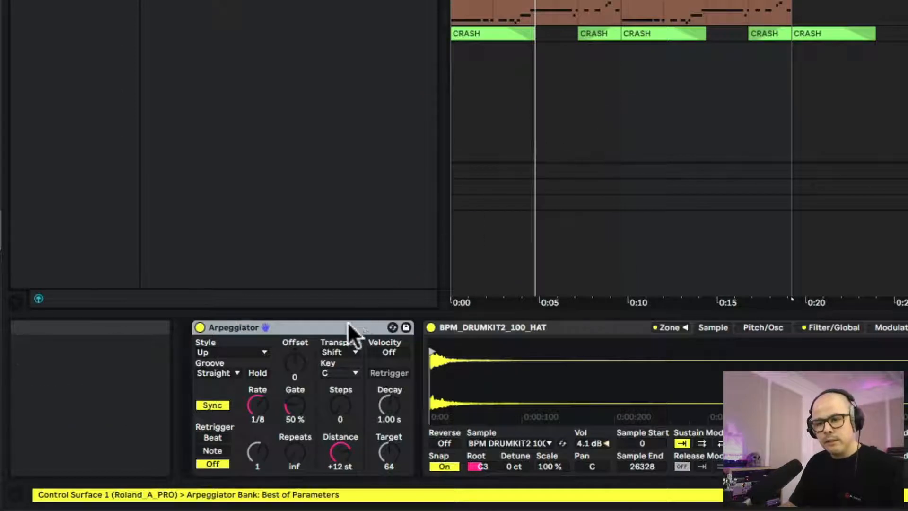
pyautogui.click(345, 508)
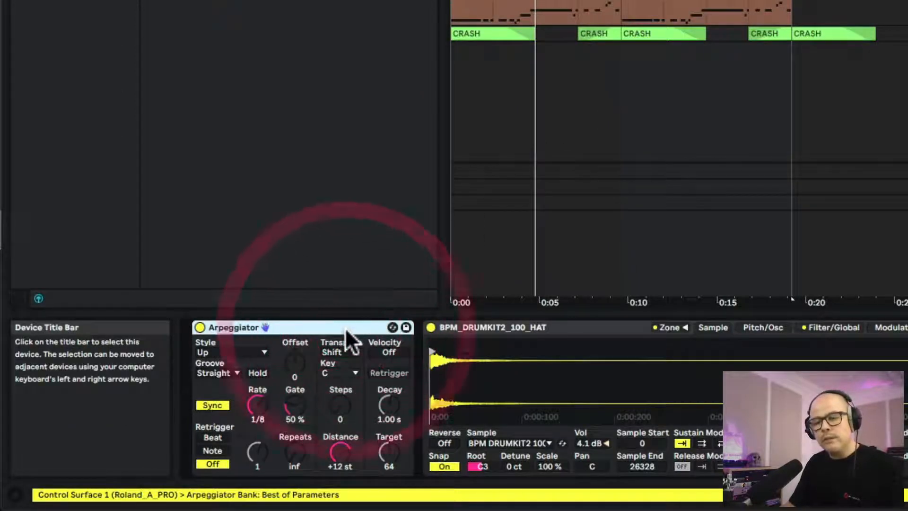
# Set the Arpeggiator's style to Chord Trigger and switch its rate from Sync to Free
pyautogui.click(260, 352)
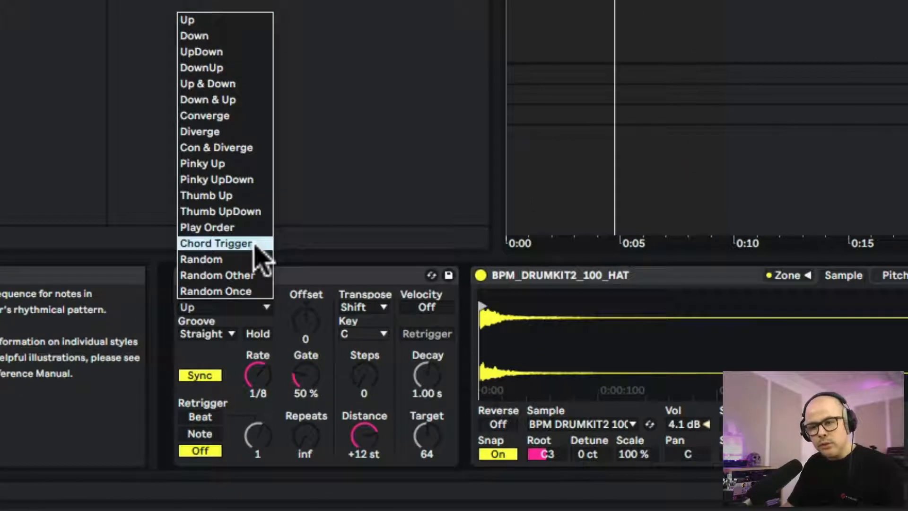
pyautogui.click(255, 244)
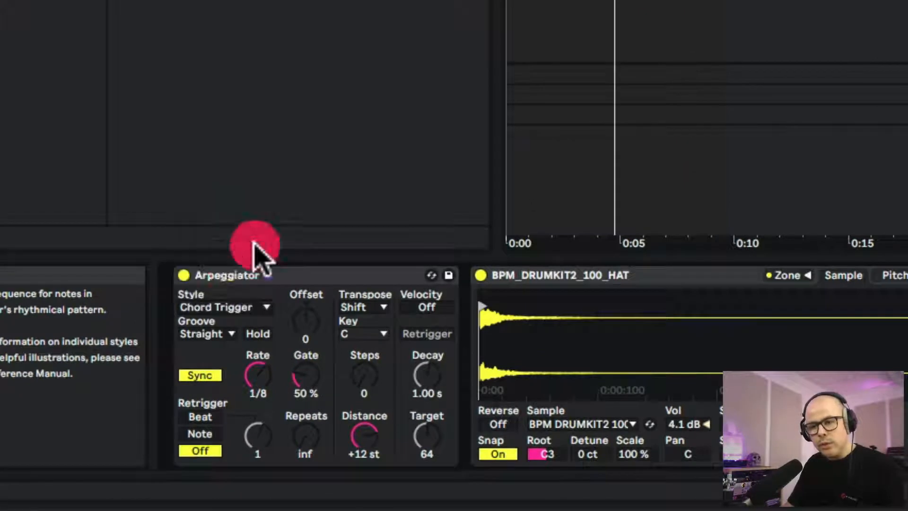
pyautogui.click(210, 376)
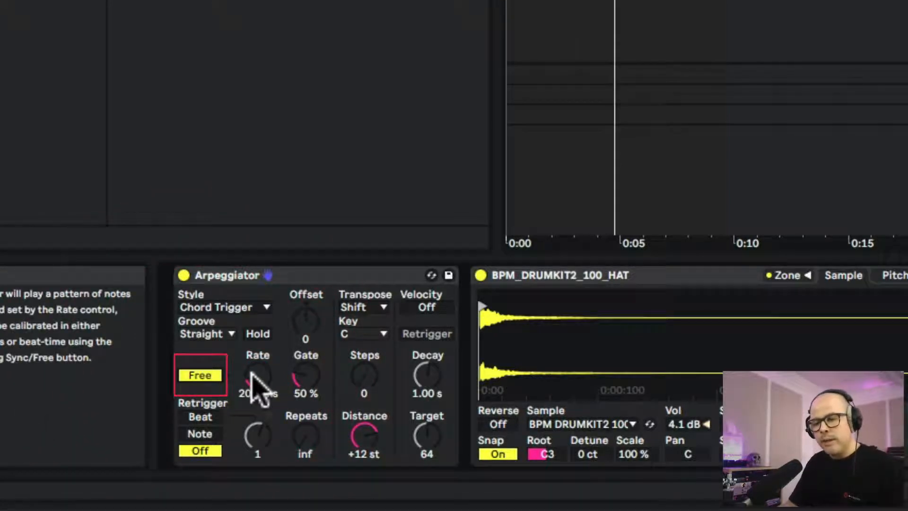
# Try very short Arpeggiator rates, settle the rate at 200 ms, and set the gate to 37%
pyautogui.moveTo(257, 386); pyautogui.dragTo(262, 397)
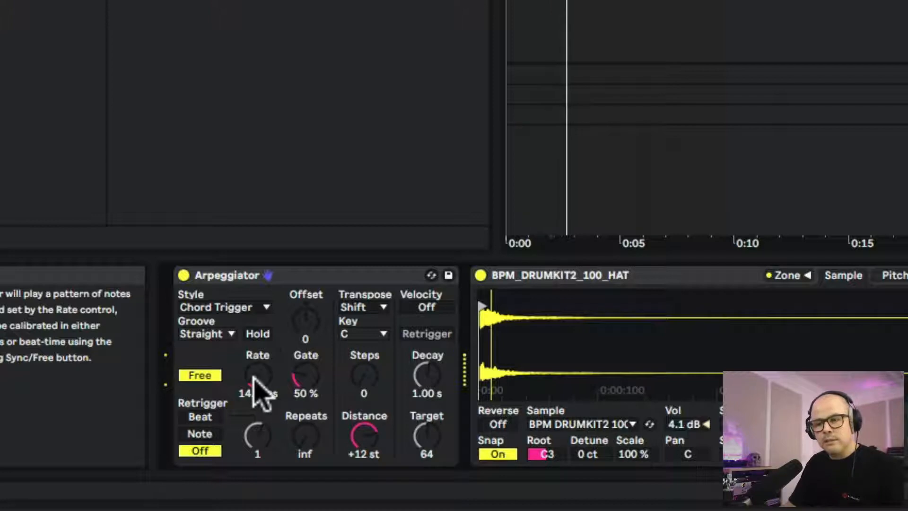
pyautogui.moveTo(256, 385); pyautogui.dragTo(255, 406)
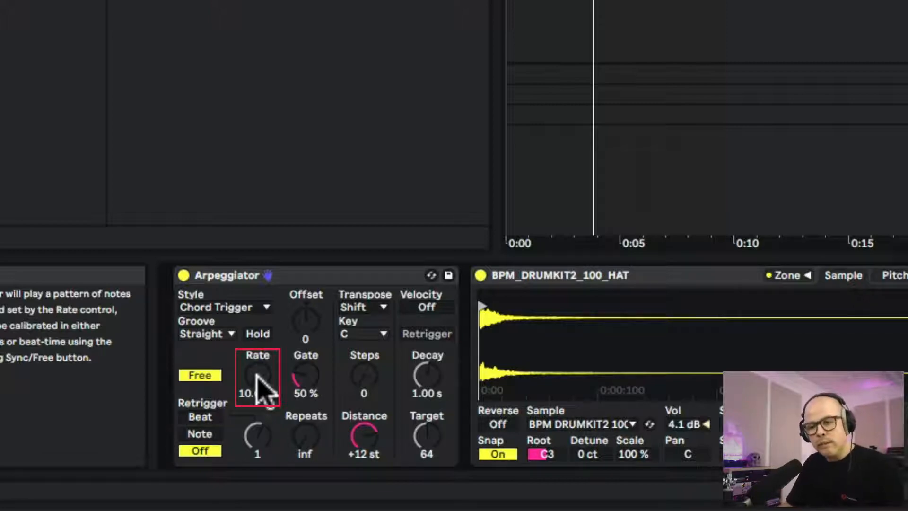
pyautogui.moveTo(259, 386); pyautogui.dragTo(259, 270)
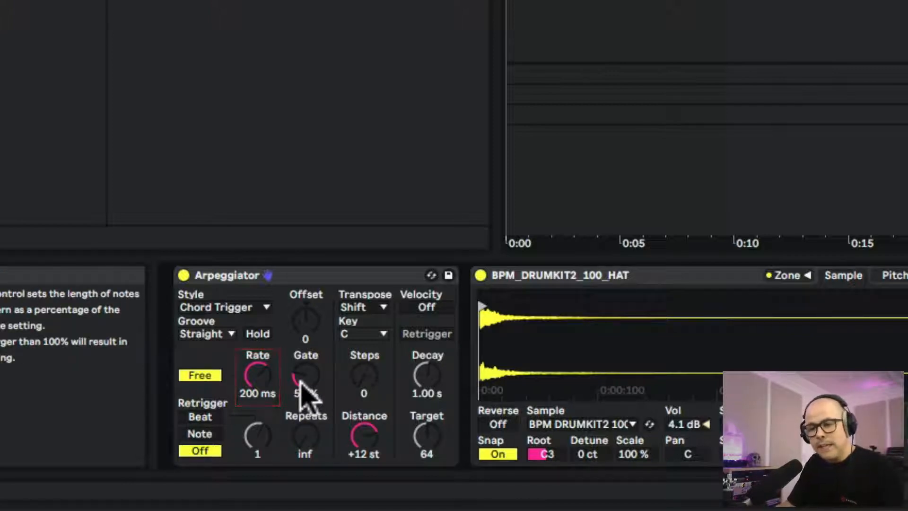
pyautogui.moveTo(302, 384)
pyautogui.mouseDown()
pyautogui.moveTo(301, 417)
pyautogui.moveTo(301, 360)
pyautogui.moveTo(302, 397)
pyautogui.mouseUp()
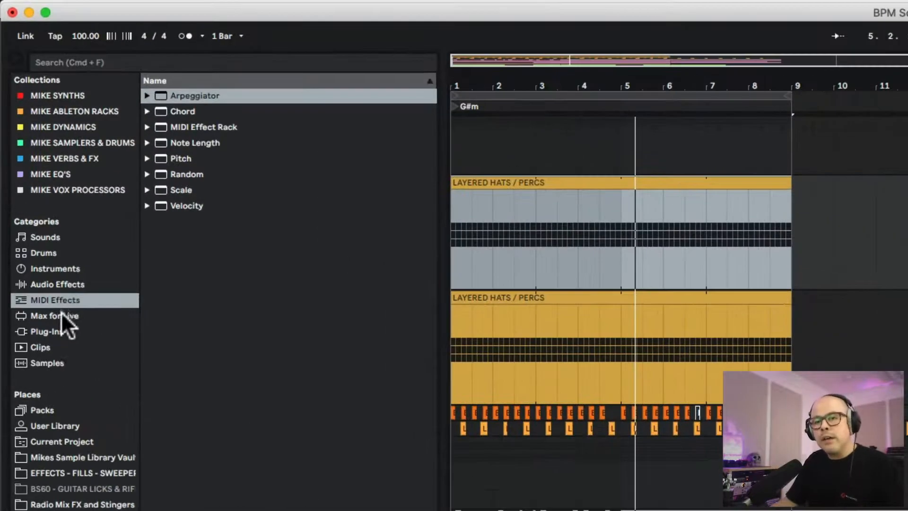
# Insert the Max for Live LFO MIDI device after the Arpeggiator and map it to the Arpeggiator's Gate
pyautogui.click(26, 135)
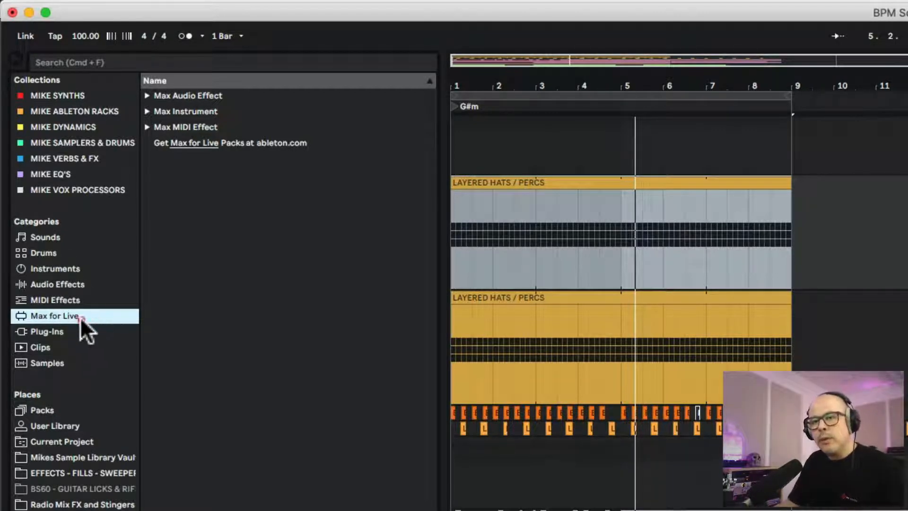
pyautogui.click(148, 127)
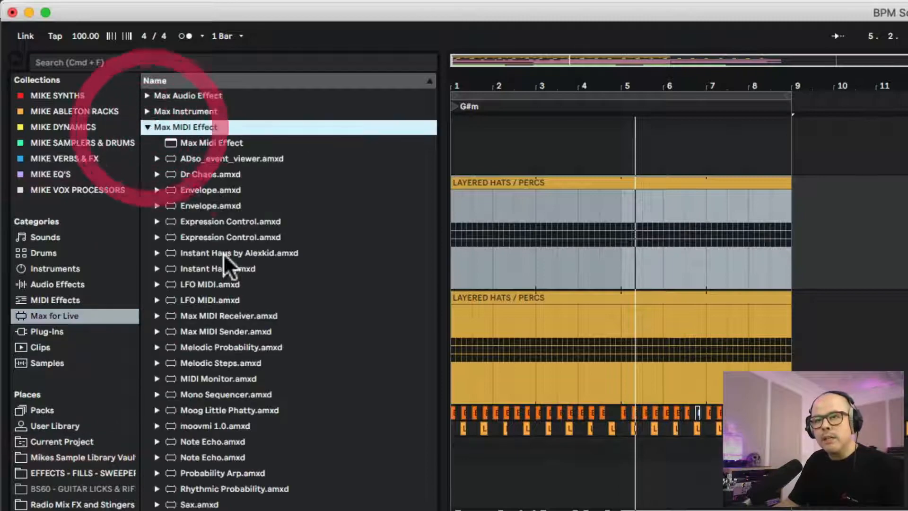
pyautogui.moveTo(198, 283); pyautogui.dragTo(379, 316)
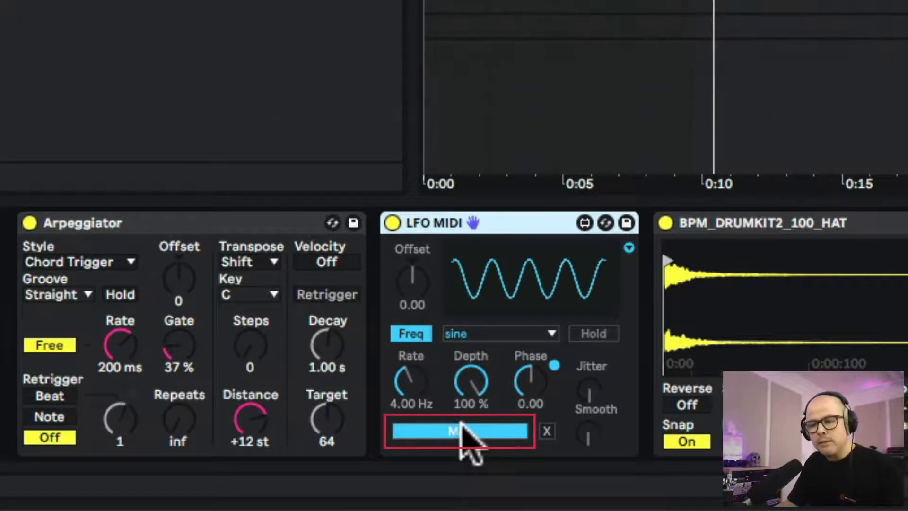
pyautogui.click(462, 428)
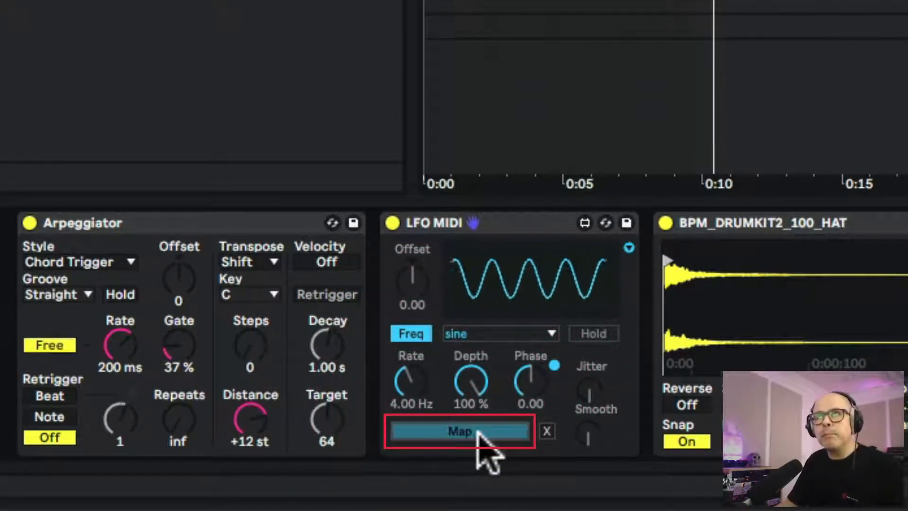
pyautogui.click(174, 351)
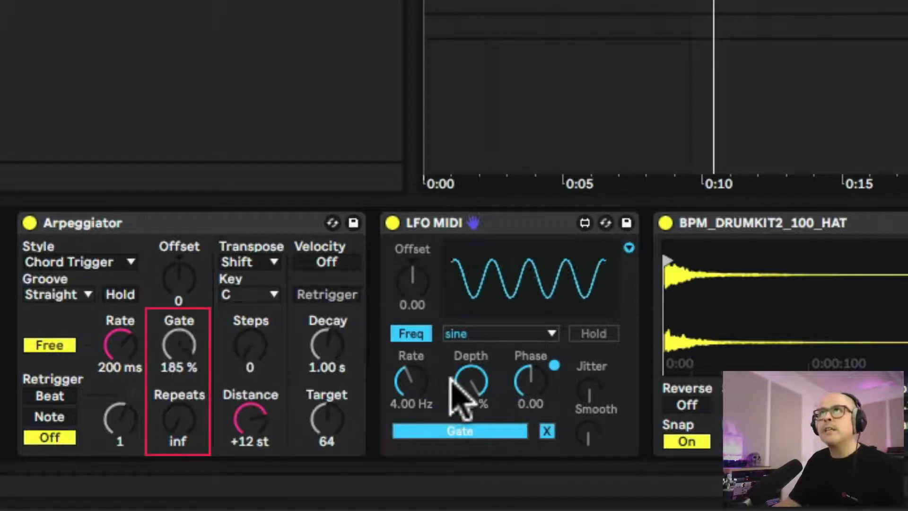
# Set the gate LFO's rate to 0.31 Hz and its depth to 4.19%
pyautogui.click(413, 378)
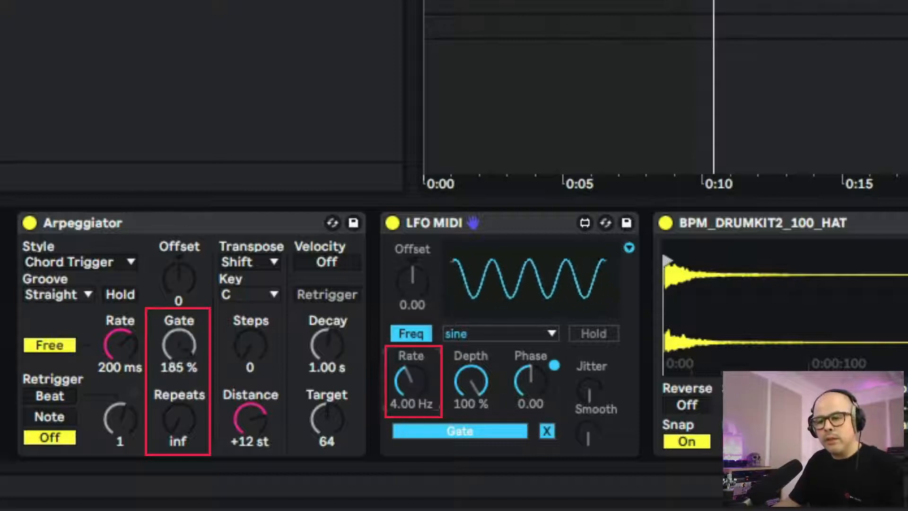
pyautogui.moveTo(411, 379); pyautogui.dragTo(410, 428)
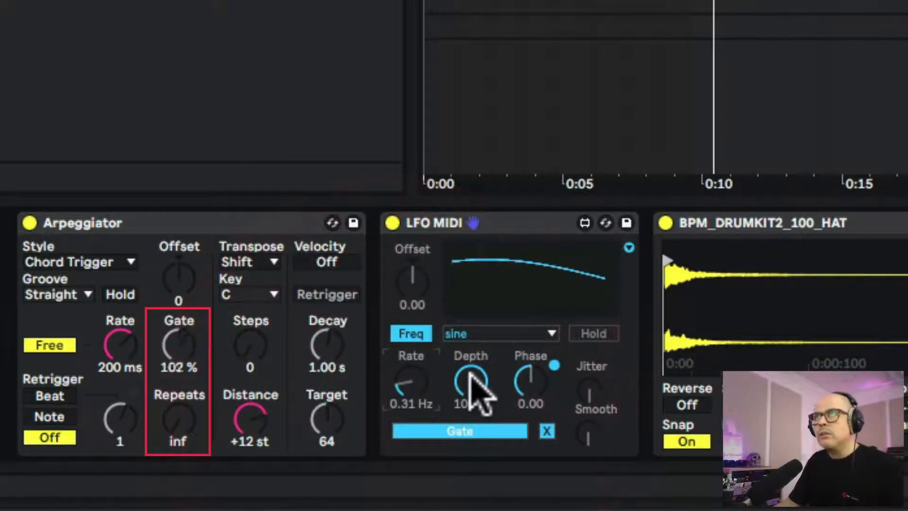
pyautogui.moveTo(473, 383); pyautogui.dragTo(473, 429)
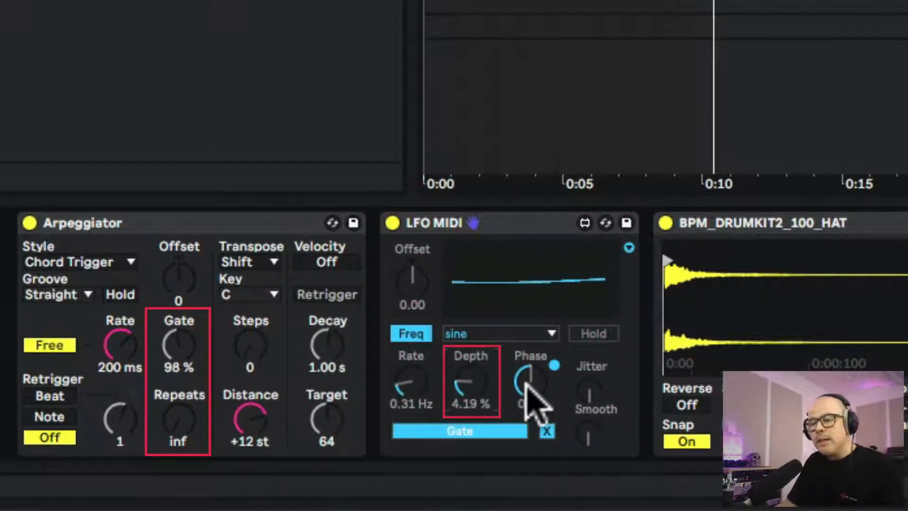
# Add a little jitter to the gate LFO and set its offset to -0.57
pyautogui.moveTo(586, 394); pyautogui.dragTo(586, 405)
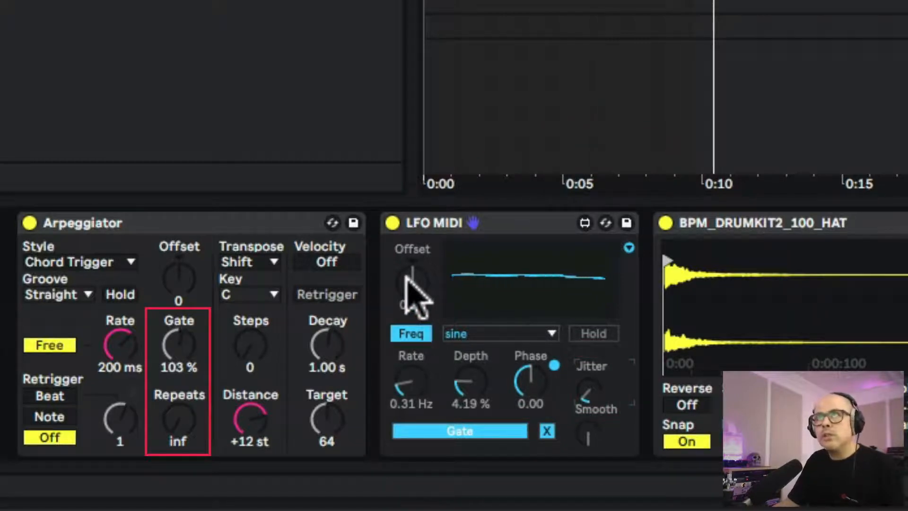
pyautogui.moveTo(406, 277); pyautogui.dragTo(406, 289)
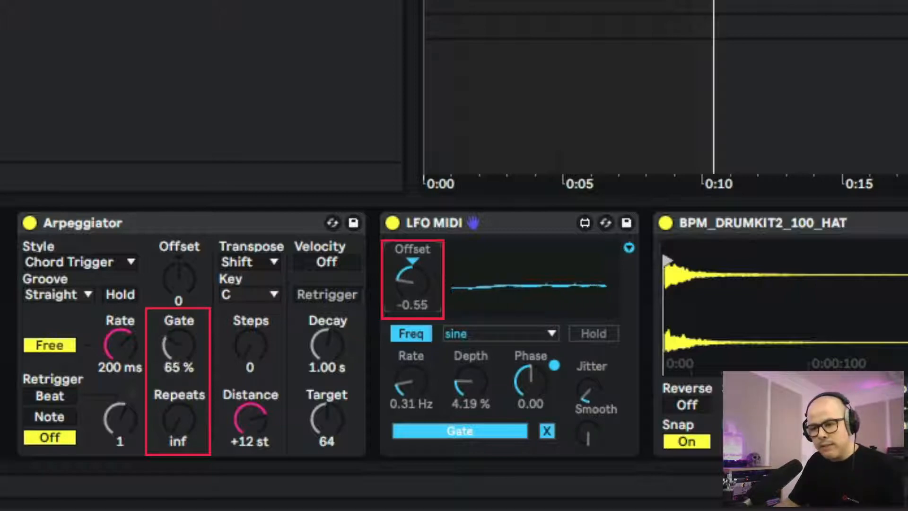
pyautogui.moveTo(416, 283); pyautogui.dragTo(416, 284)
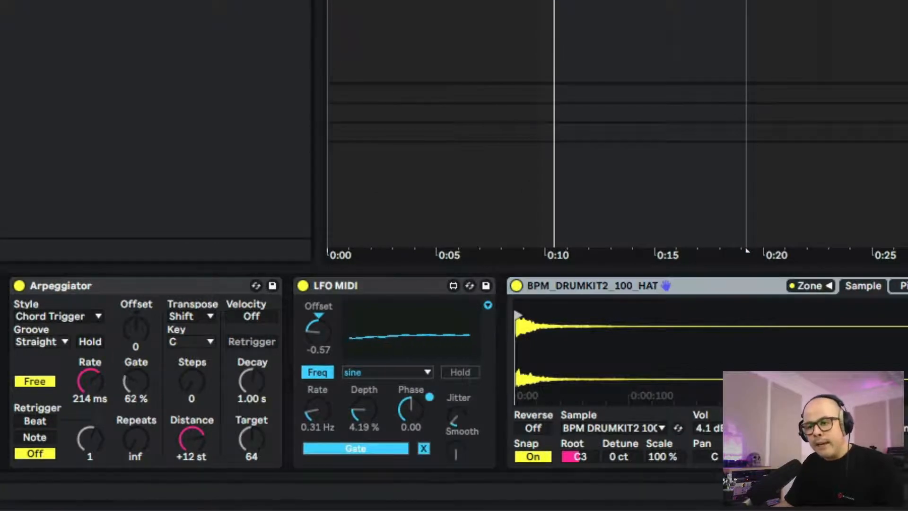
# Insert a second LFO MIDI device before the hat sampler and map it to the Arpeggiator's Rate
pyautogui.moveTo(494, 150); pyautogui.dragTo(500, 320)
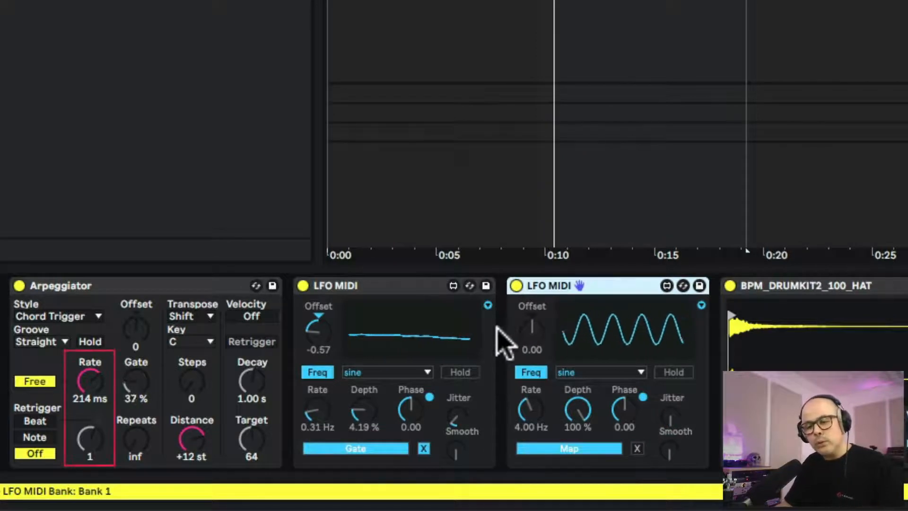
pyautogui.click(540, 448)
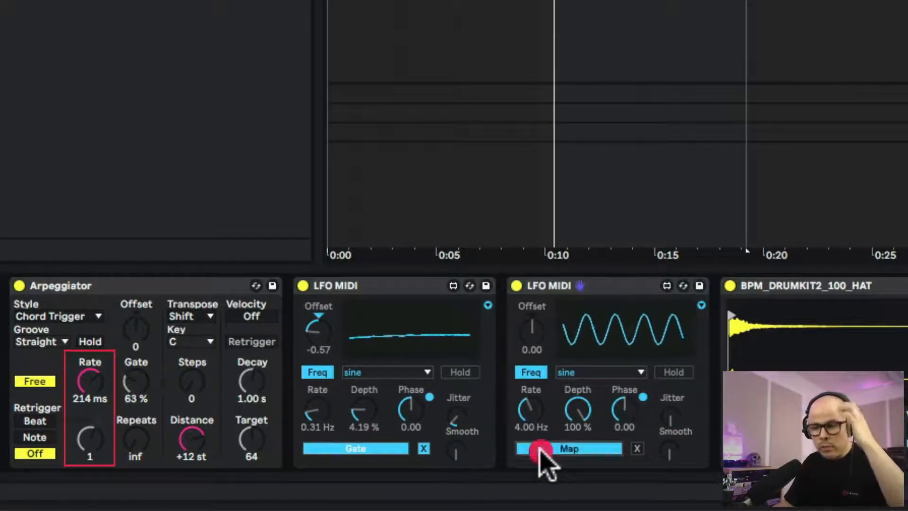
pyautogui.click(92, 385)
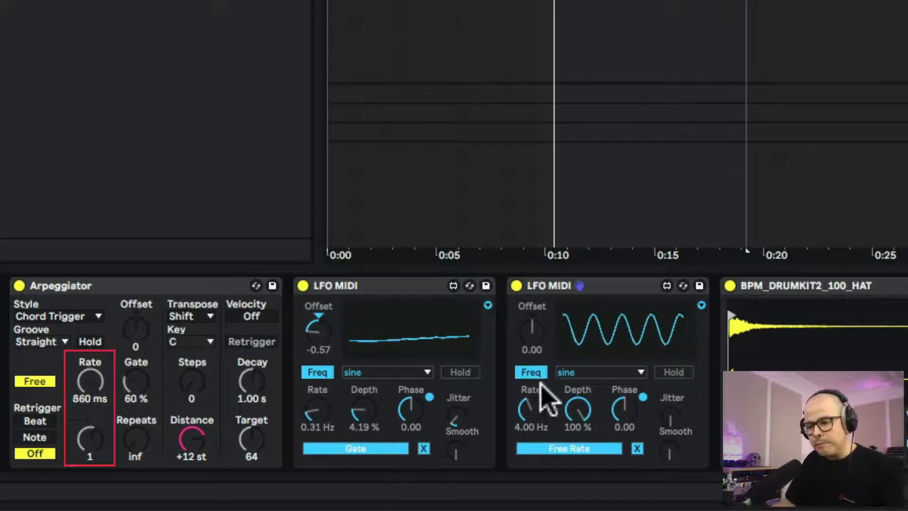
# Set the depth of the LFO controlling the Arpeggiator's rate to 0.10%
pyautogui.click(572, 416)
pyautogui.moveTo(577, 415); pyautogui.dragTo(577, 477)
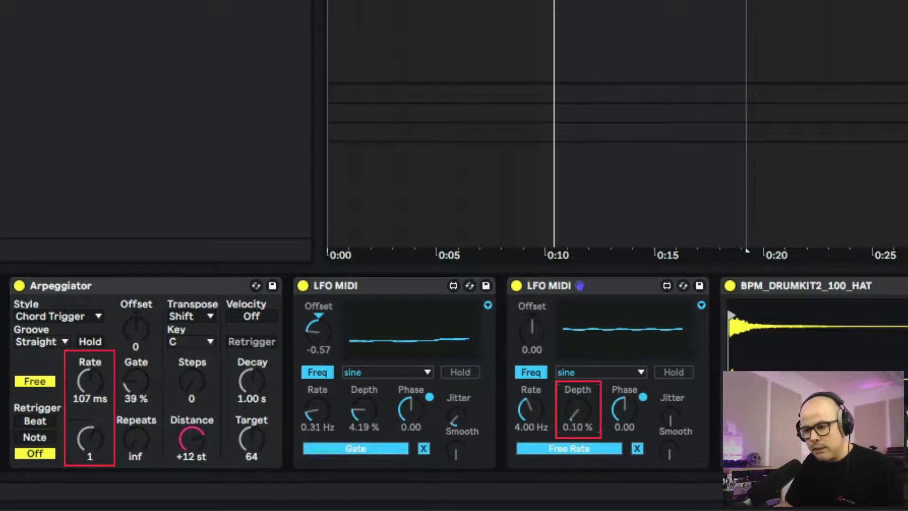
# Set the offset of the LFO controlling the Arpeggiator's rate to 0.33, lower that LFO's own rate, and audition the hats
pyautogui.moveTo(577, 478); pyautogui.dragTo(577, 422)
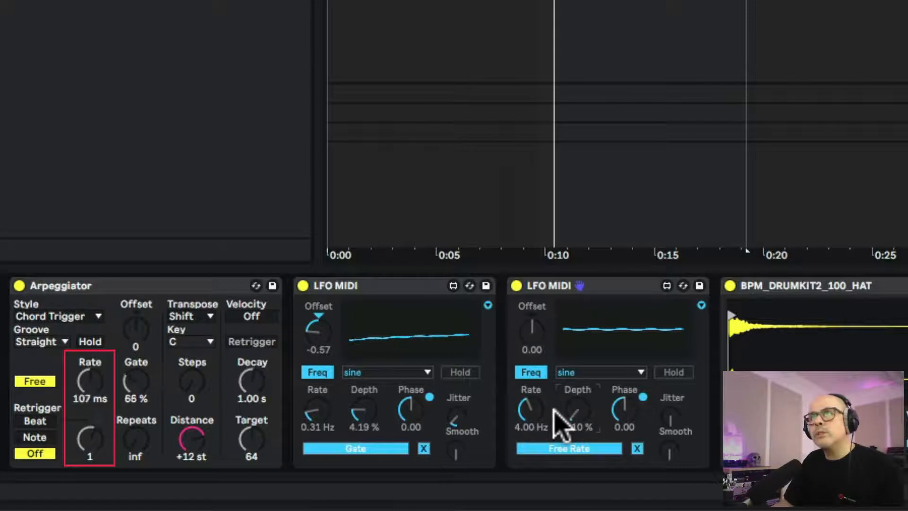
pyautogui.click(531, 343)
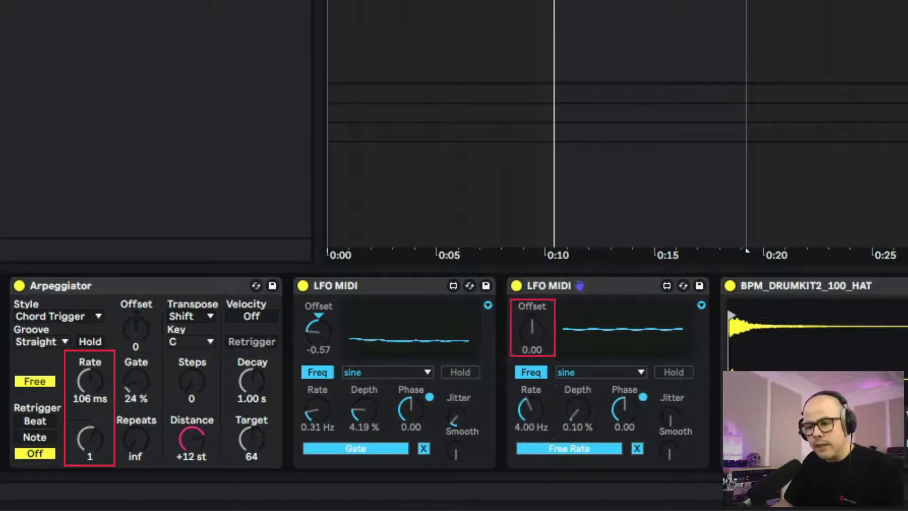
pyautogui.moveTo(531, 343); pyautogui.dragTo(531, 341)
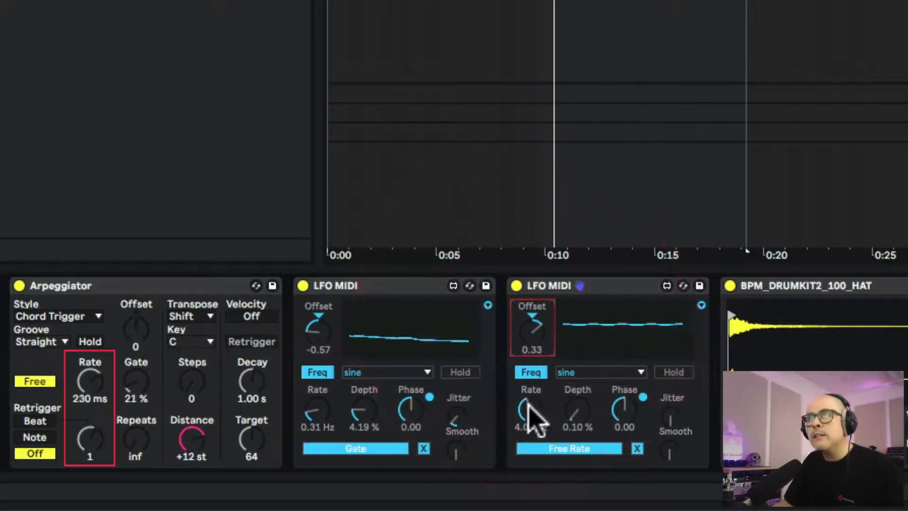
pyautogui.moveTo(523, 403); pyautogui.dragTo(523, 426)
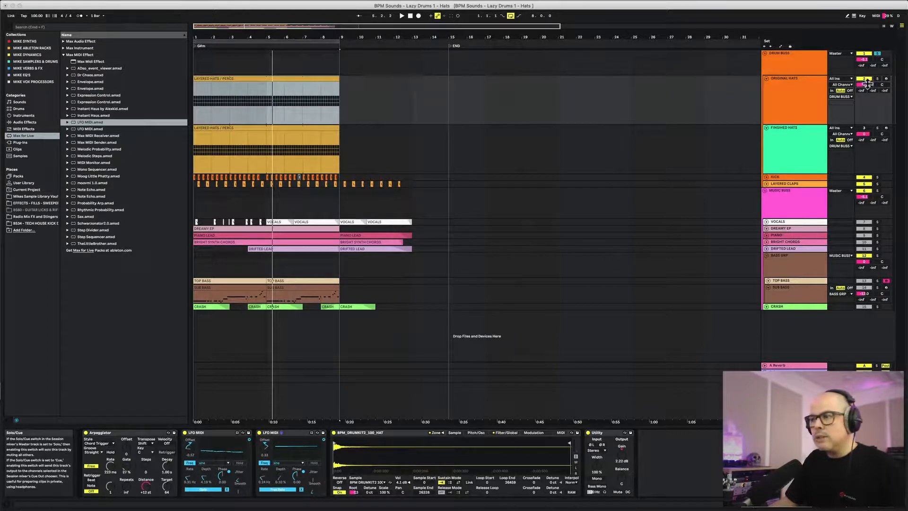
pyautogui.press('space')
pyautogui.press('space')
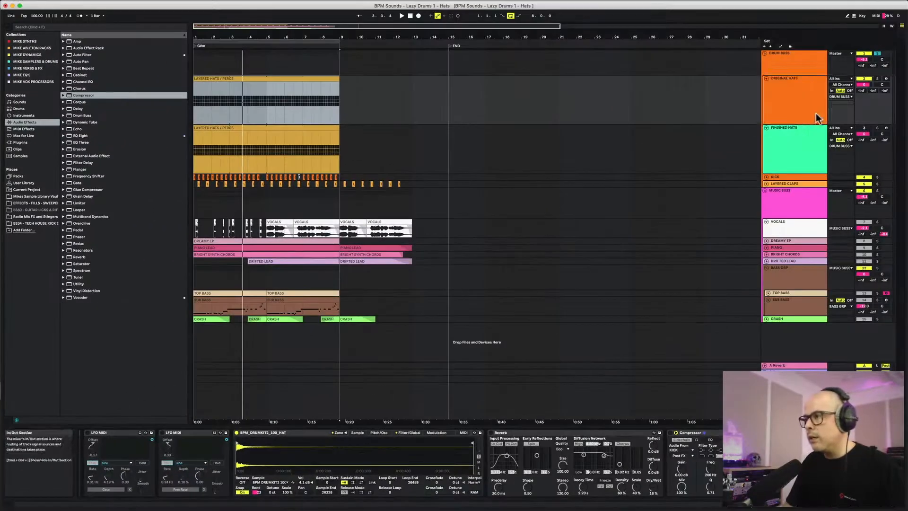
# Unsolo the DRUM BUSS and play the full arrangement with the original hats, turning looping off
pyautogui.click(811, 104)
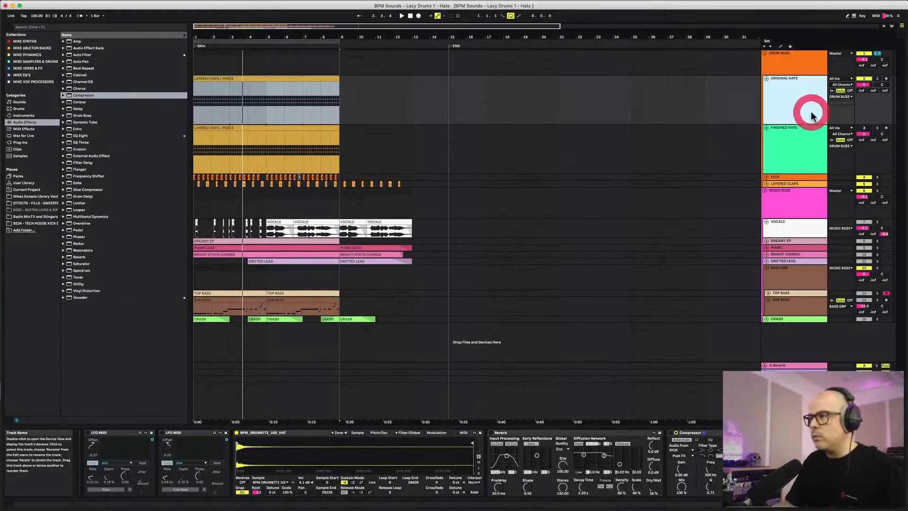
pyautogui.click(877, 53)
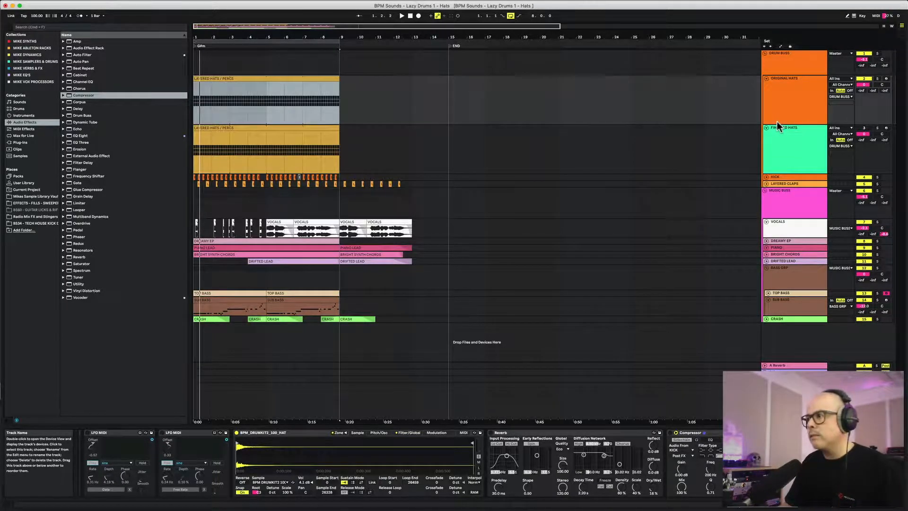
pyautogui.press('space')
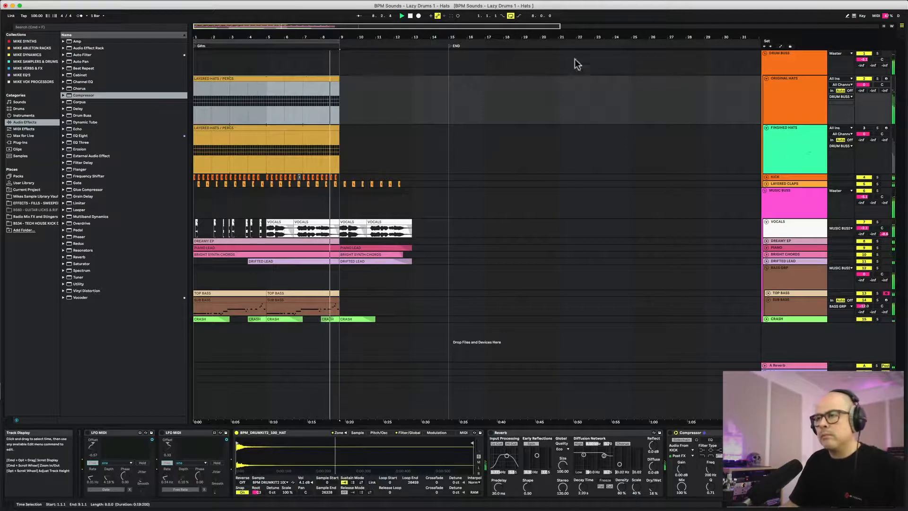
pyautogui.click(511, 15)
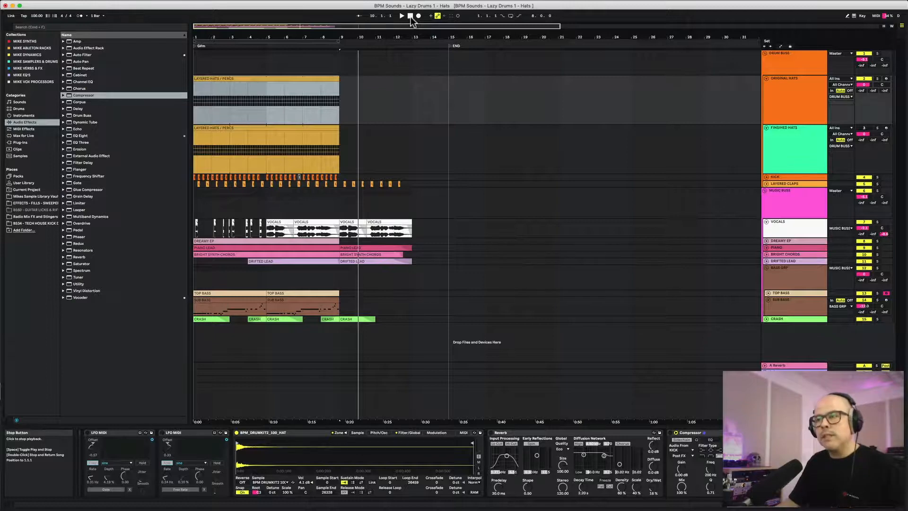
pyautogui.click(410, 15)
# Mute the ORIGINAL HATS track, activate FINISHED HATS instead, and play the full arrangement from the start
pyautogui.click(863, 78)
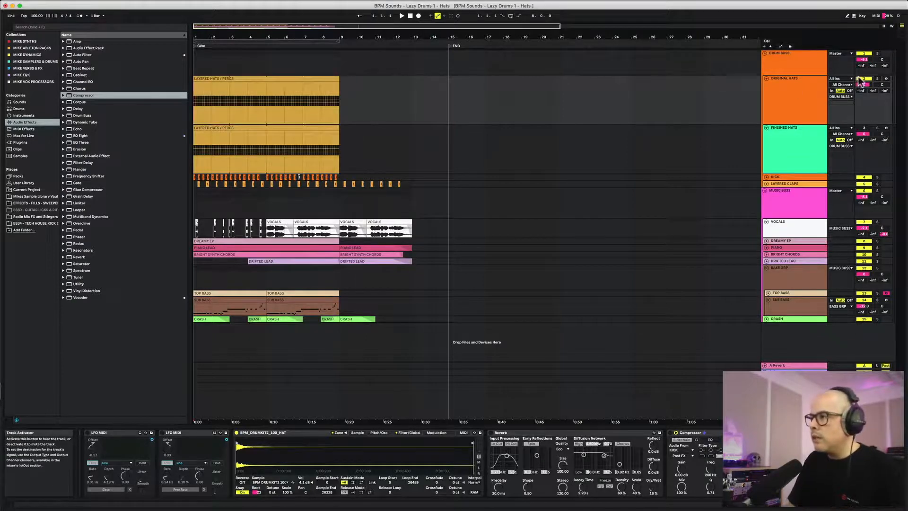
pyautogui.click(863, 127)
pyautogui.click(810, 131)
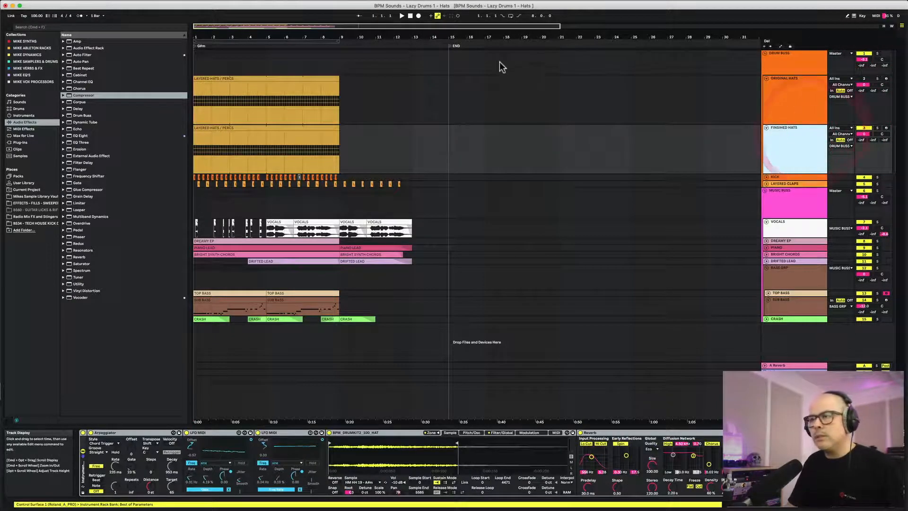
pyautogui.click(410, 15)
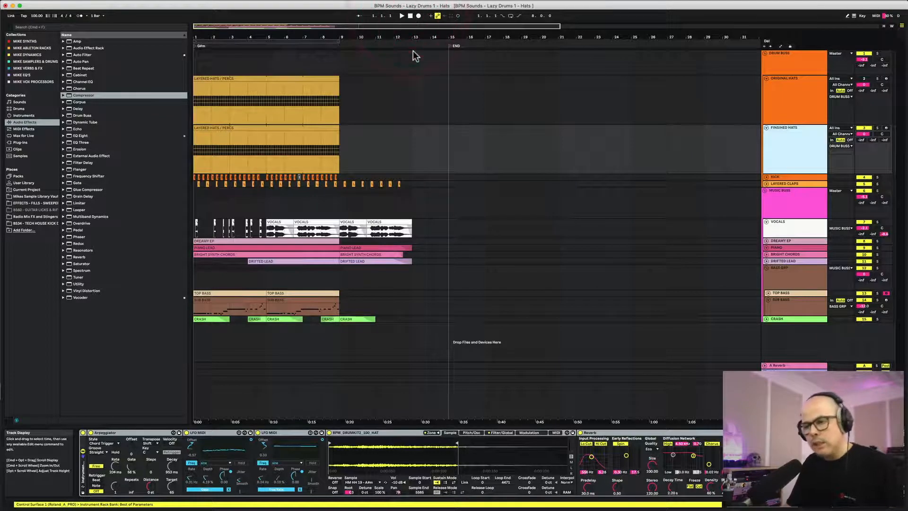
pyautogui.press('space')
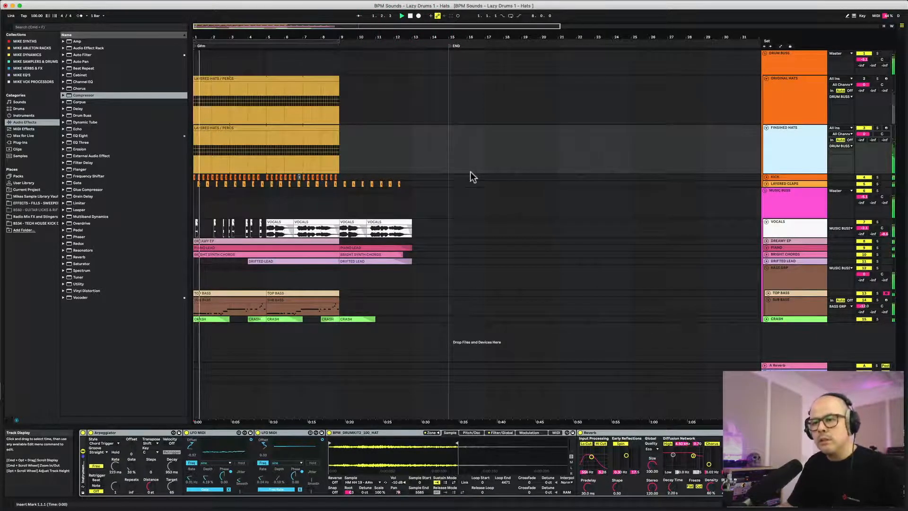